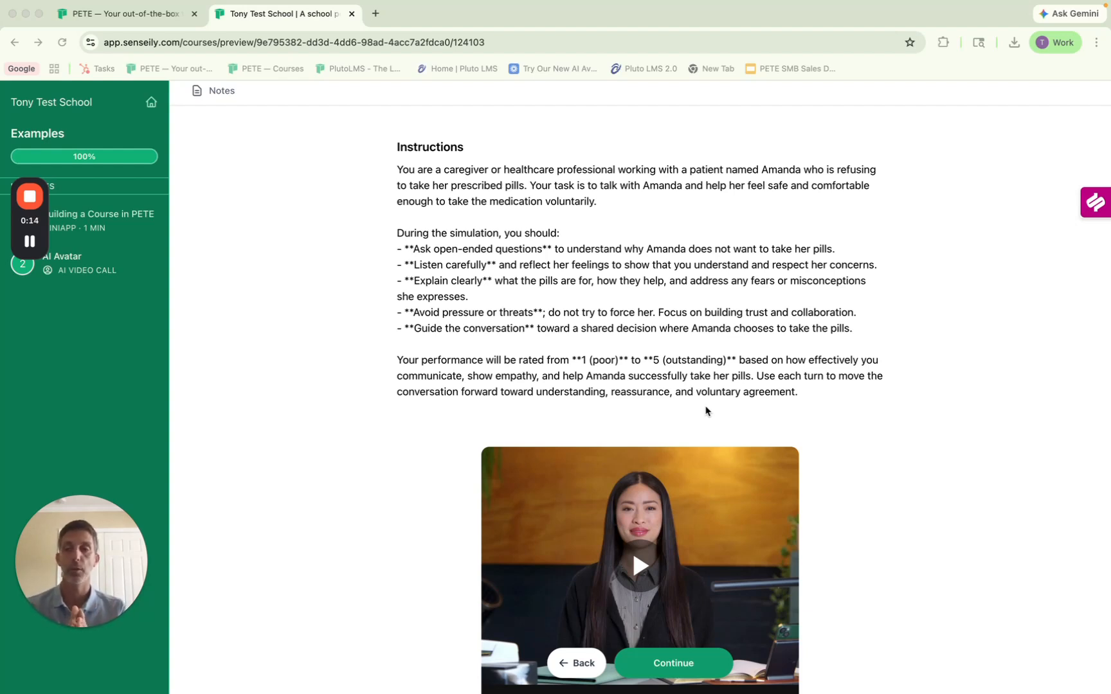
- Start a new video call with the AI avatar in the lesson preview and end it after the conversation
{"action": "scroll", "coordinate": [706, 411], "scroll_direction": "down", "scroll_amount": 3}
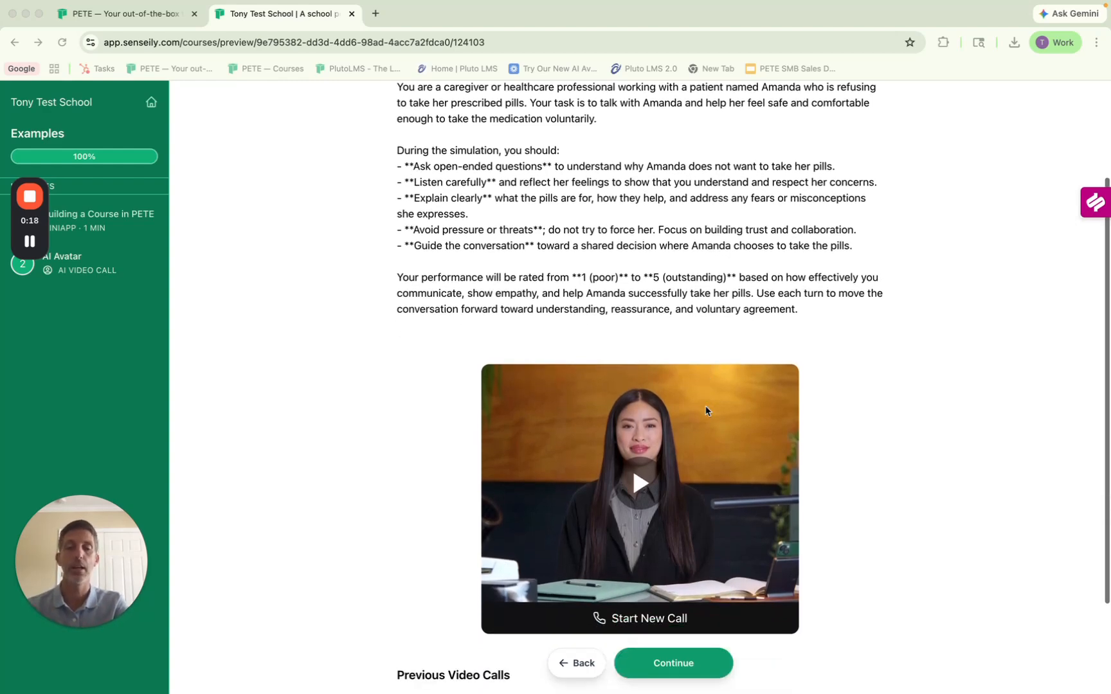
{"action": "scroll", "coordinate": [706, 413], "scroll_direction": "down", "scroll_amount": 2}
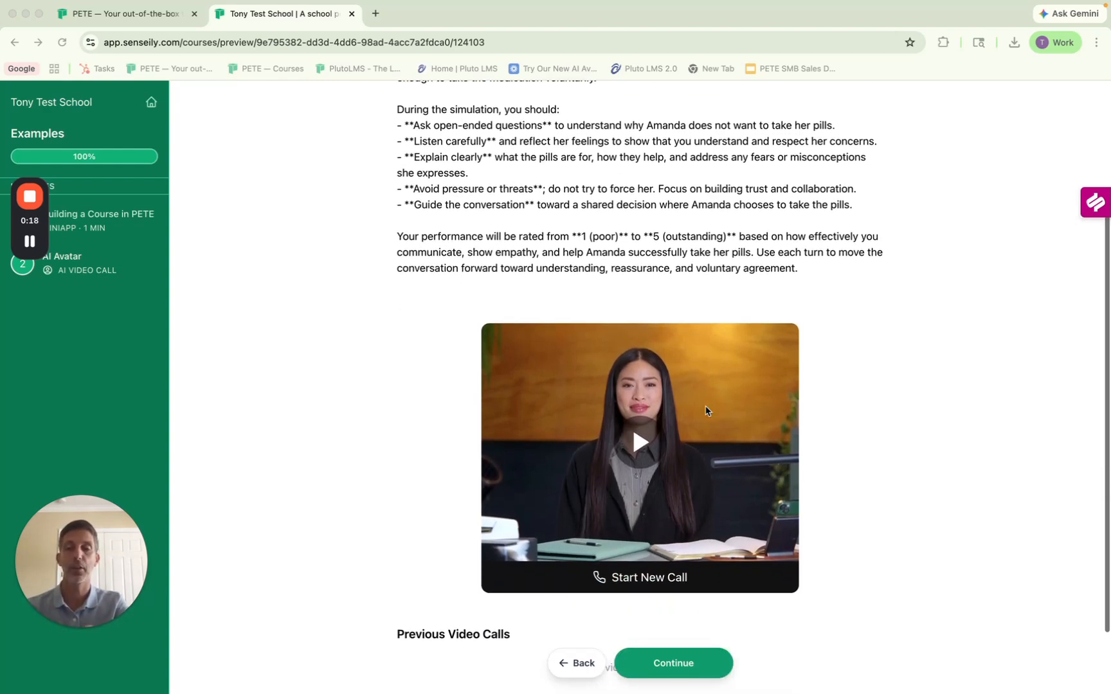
{"action": "left_click", "coordinate": [640, 442]}
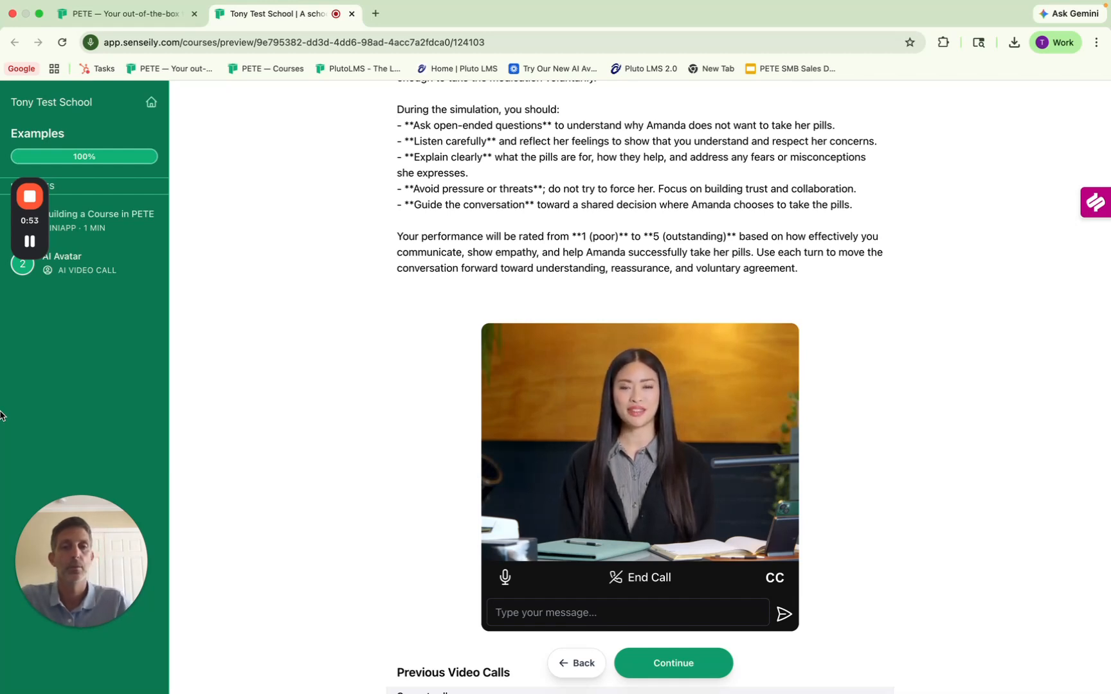
{"action": "left_click", "coordinate": [639, 585]}
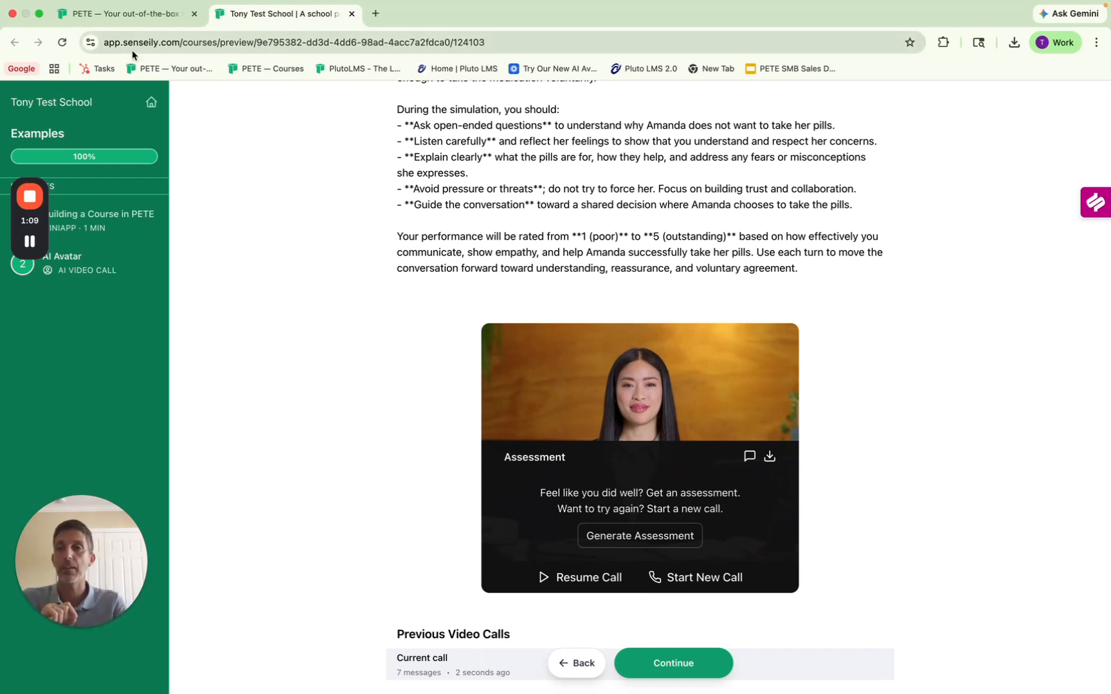
- Return to the Examples course curriculum and add a Simulation activity to the Examples module
{"action": "left_click", "coordinate": [128, 14]}
{"action": "left_click", "coordinate": [731, 463]}
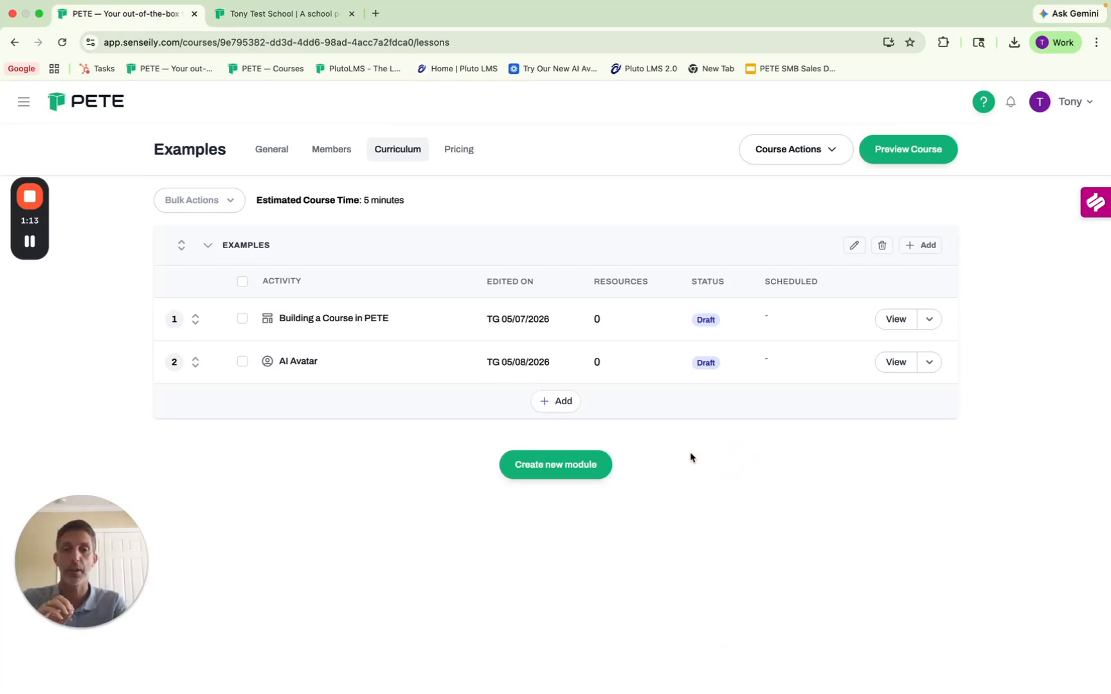
{"action": "left_click", "coordinate": [560, 405]}
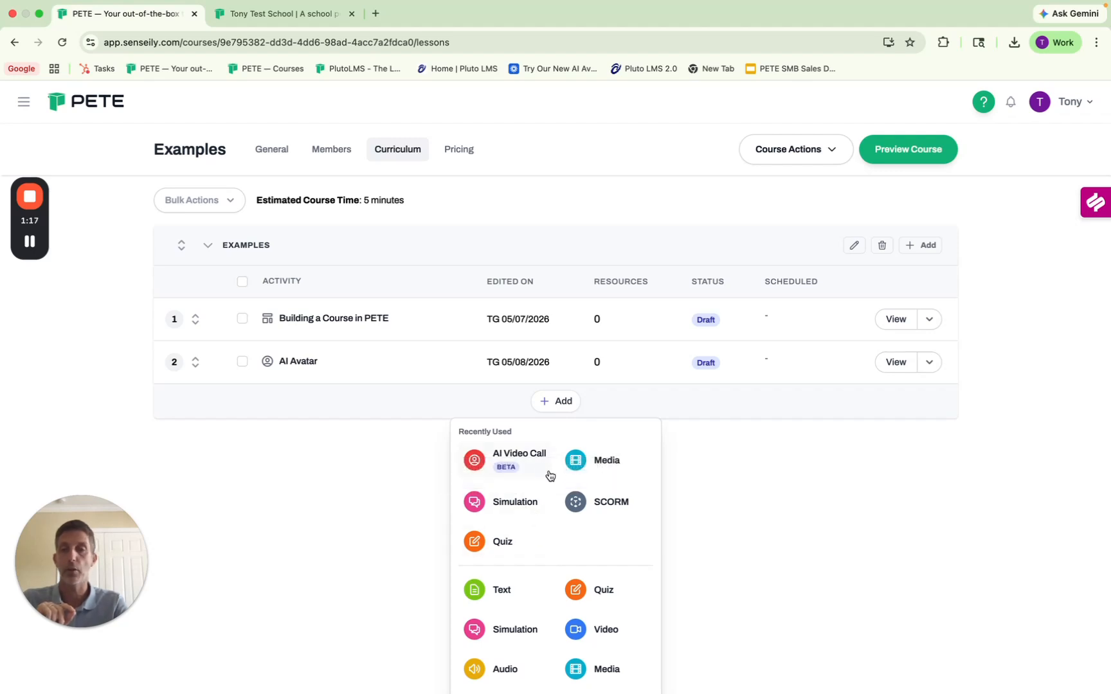
{"action": "left_click", "coordinate": [530, 506]}
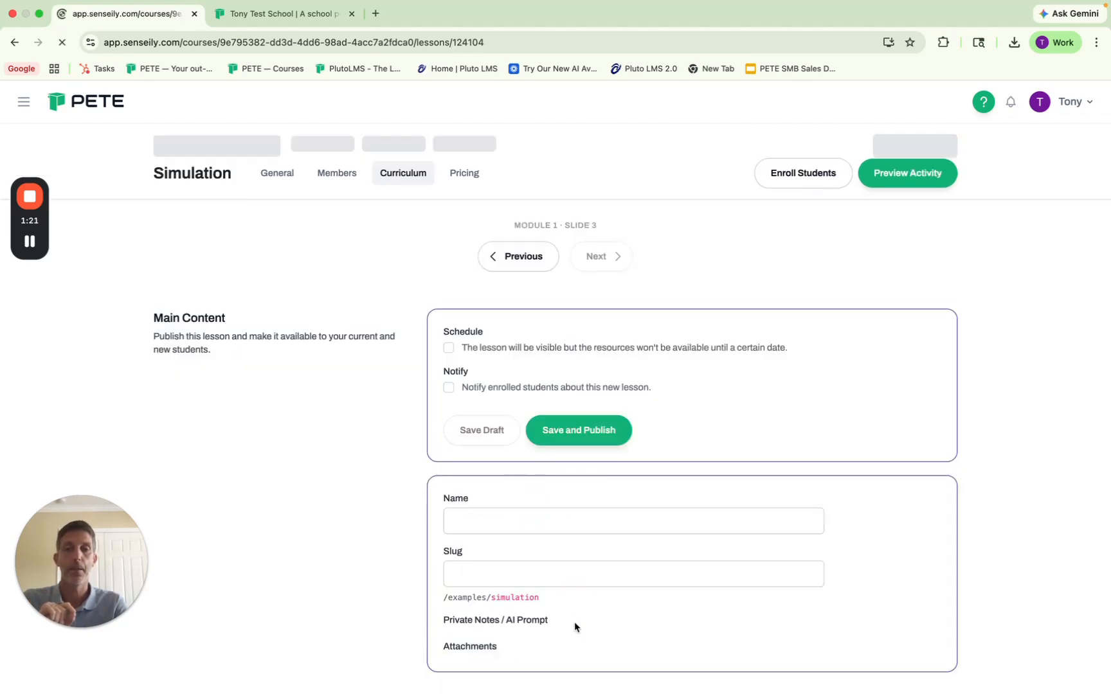
- Set the simulation's template to Custom
{"action": "scroll", "coordinate": [552, 525], "scroll_direction": "down", "scroll_amount": 5}
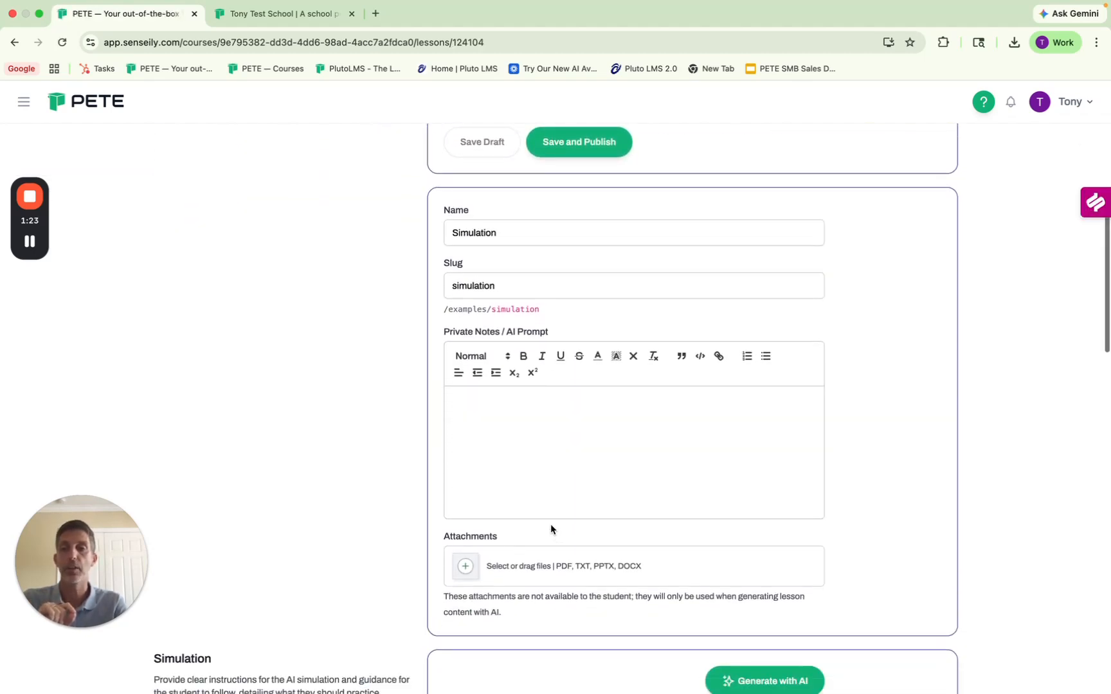
{"action": "scroll", "coordinate": [469, 373], "scroll_direction": "down", "scroll_amount": 4}
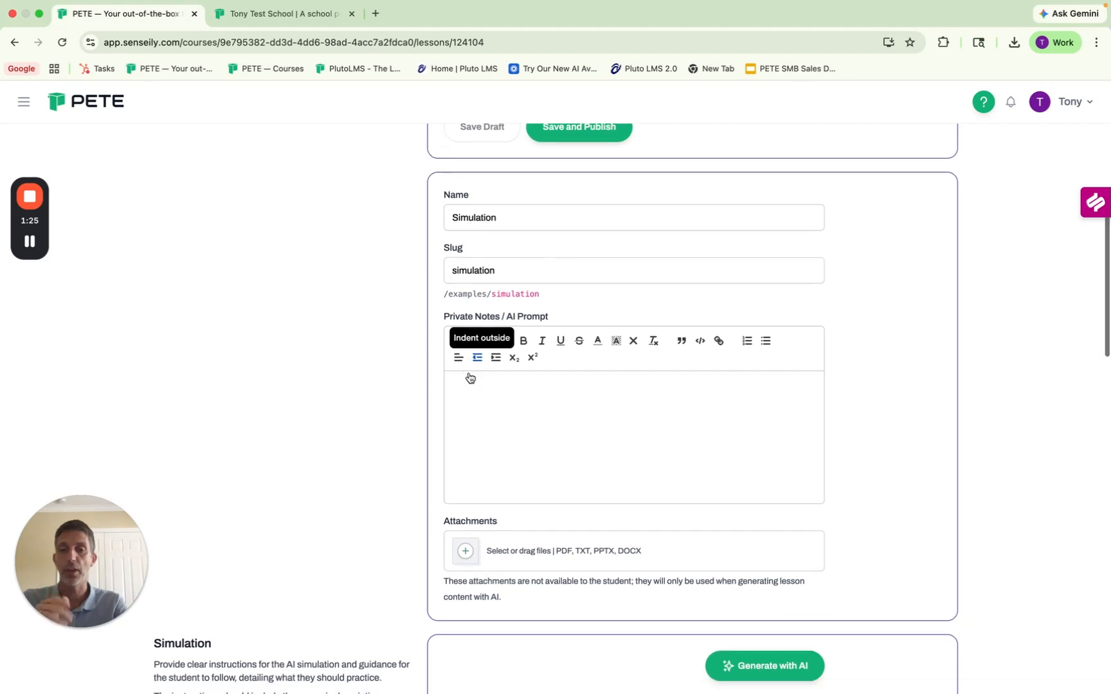
{"action": "scroll", "coordinate": [470, 373], "scroll_direction": "down", "scroll_amount": 6}
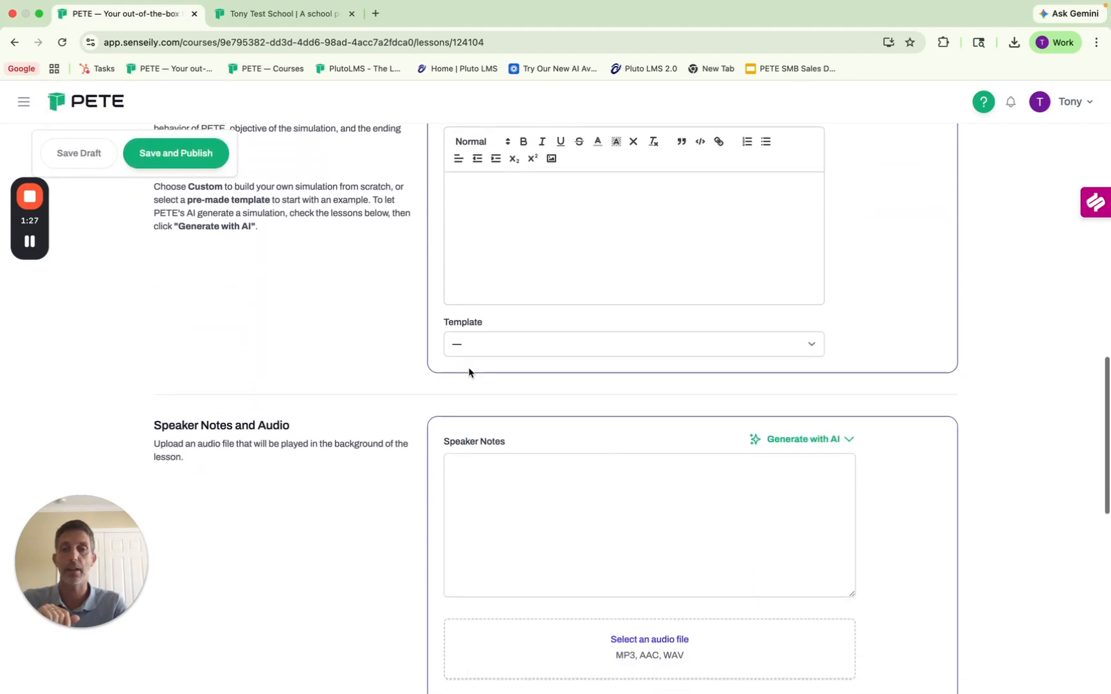
{"action": "left_click", "coordinate": [474, 347]}
{"action": "left_click", "coordinate": [472, 359]}
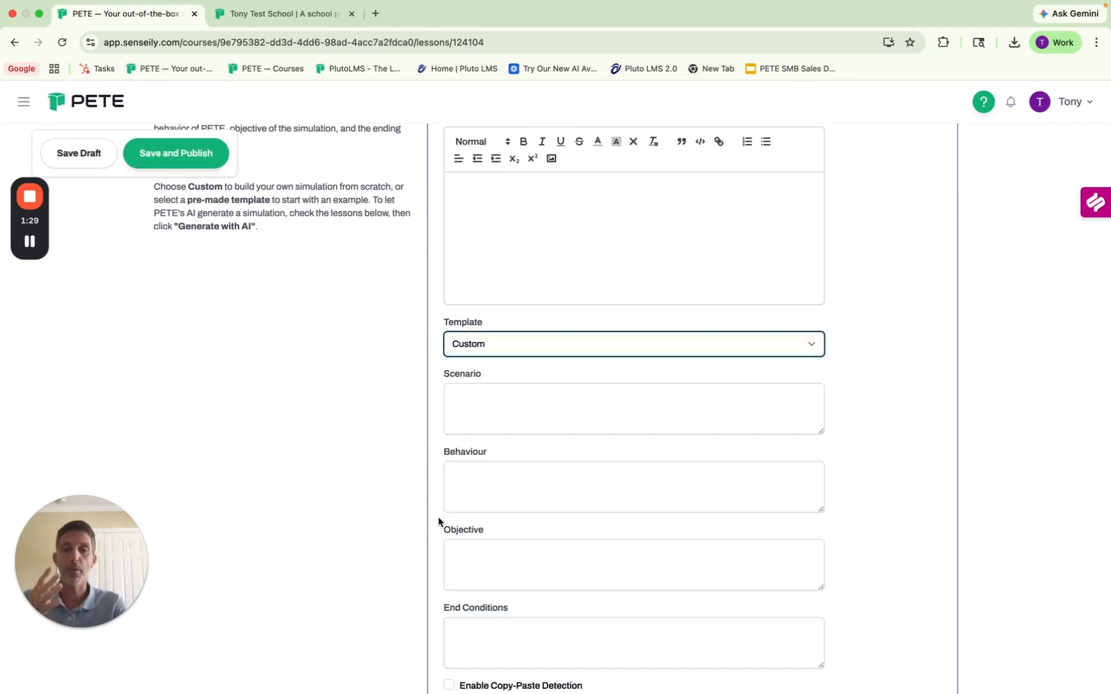
- Generate a simulation template with AI in which PETE plays a patient refusing her pills, the learner must convince her, and receives a 1-5 score
{"action": "scroll", "coordinate": [437, 521], "scroll_direction": "down", "scroll_amount": 1}
{"action": "scroll", "coordinate": [437, 516], "scroll_direction": "down", "scroll_amount": 1}
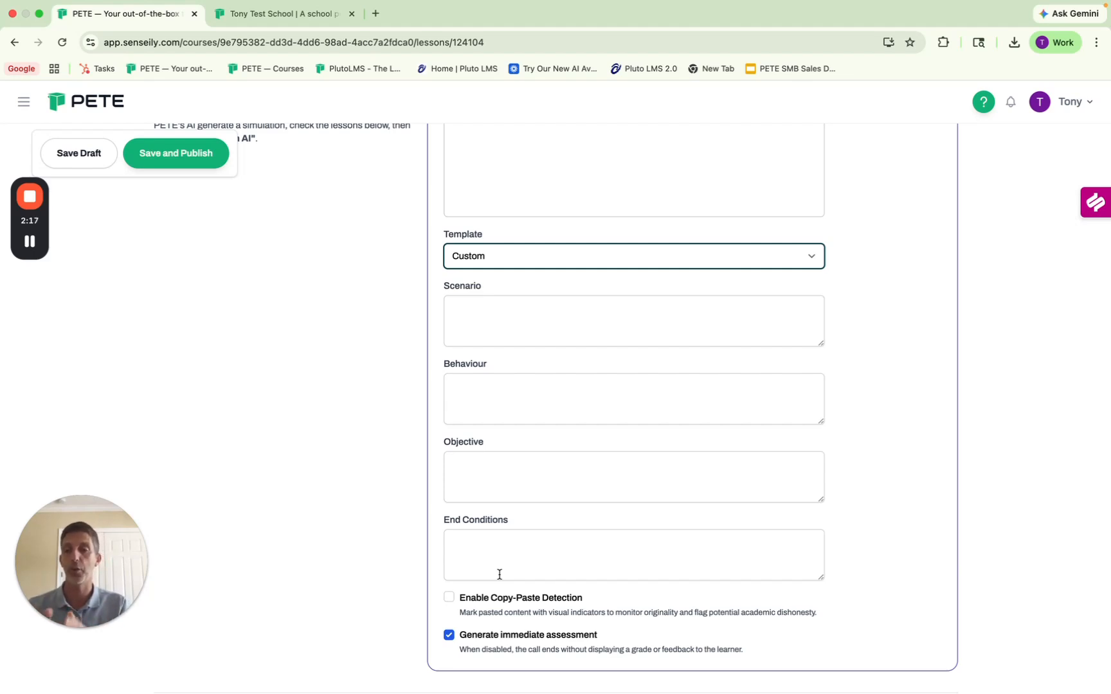
{"action": "left_click", "coordinate": [370, 441]}
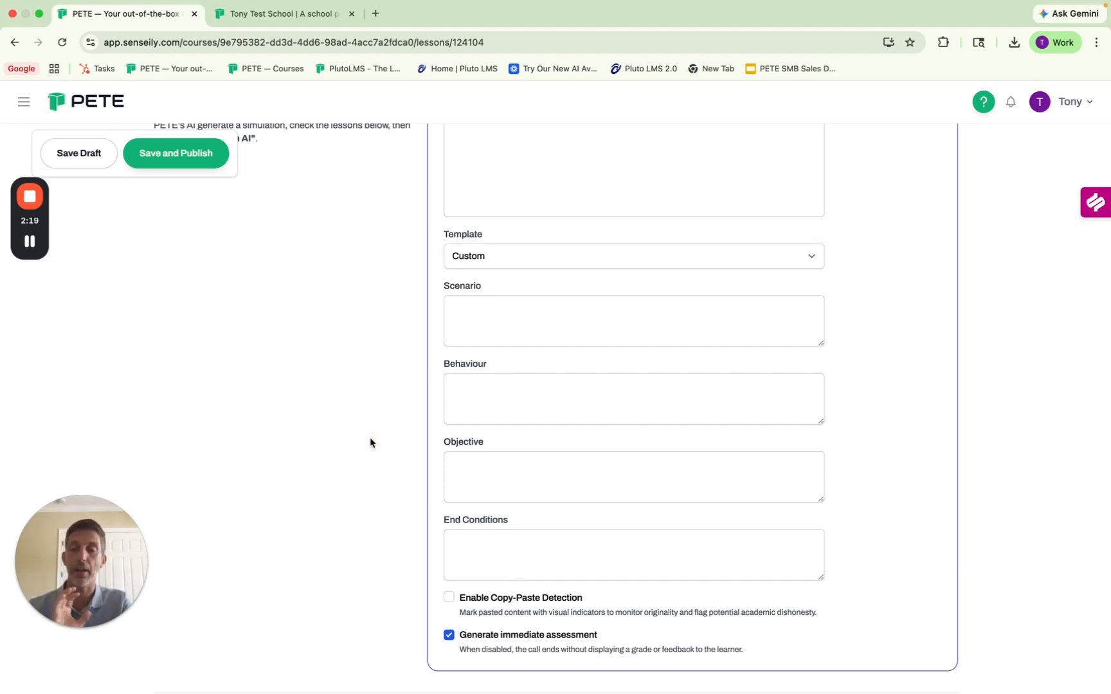
{"action": "scroll", "coordinate": [370, 442], "scroll_direction": "down", "scroll_amount": 1}
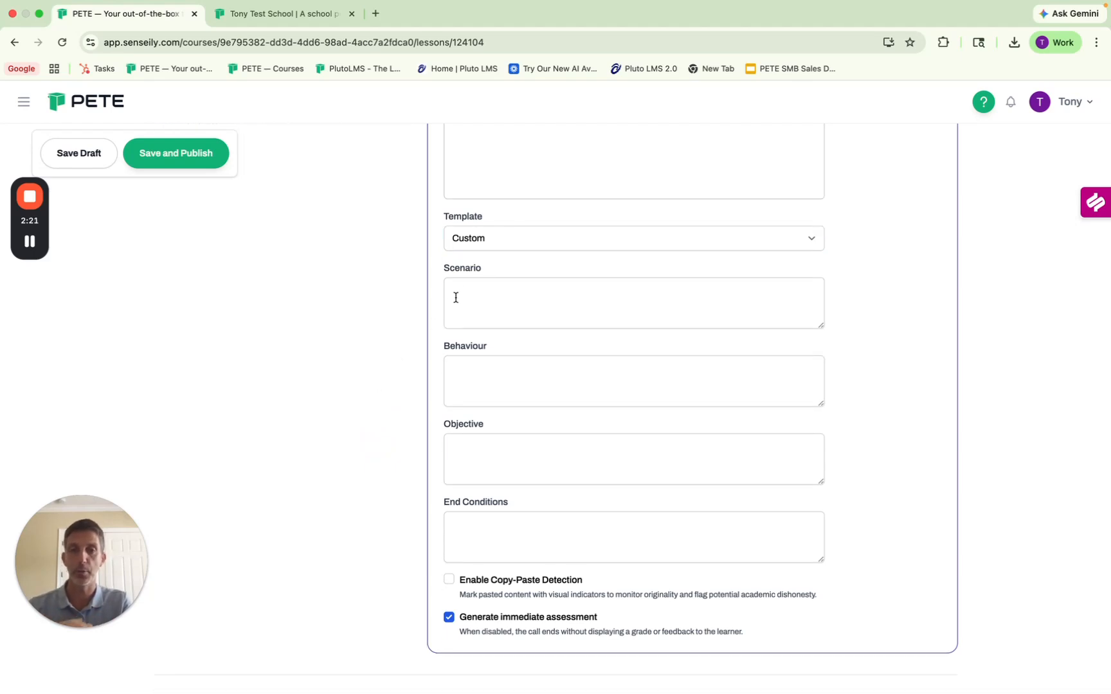
{"action": "scroll", "coordinate": [406, 504], "scroll_direction": "up", "scroll_amount": 5}
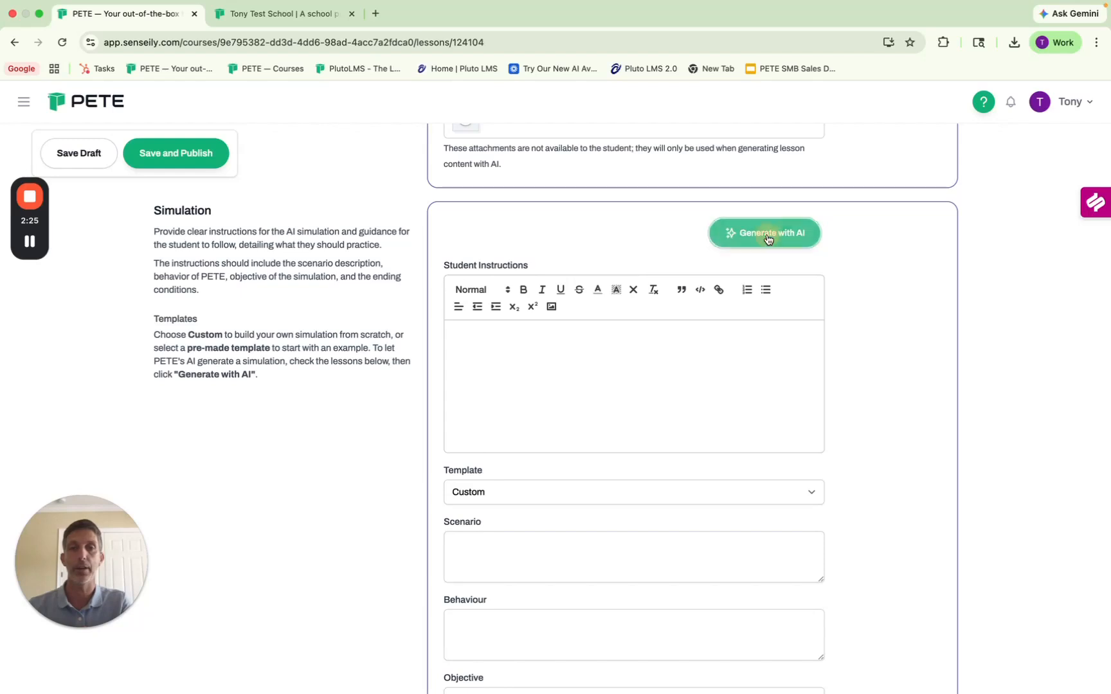
{"action": "left_click", "coordinate": [768, 239]}
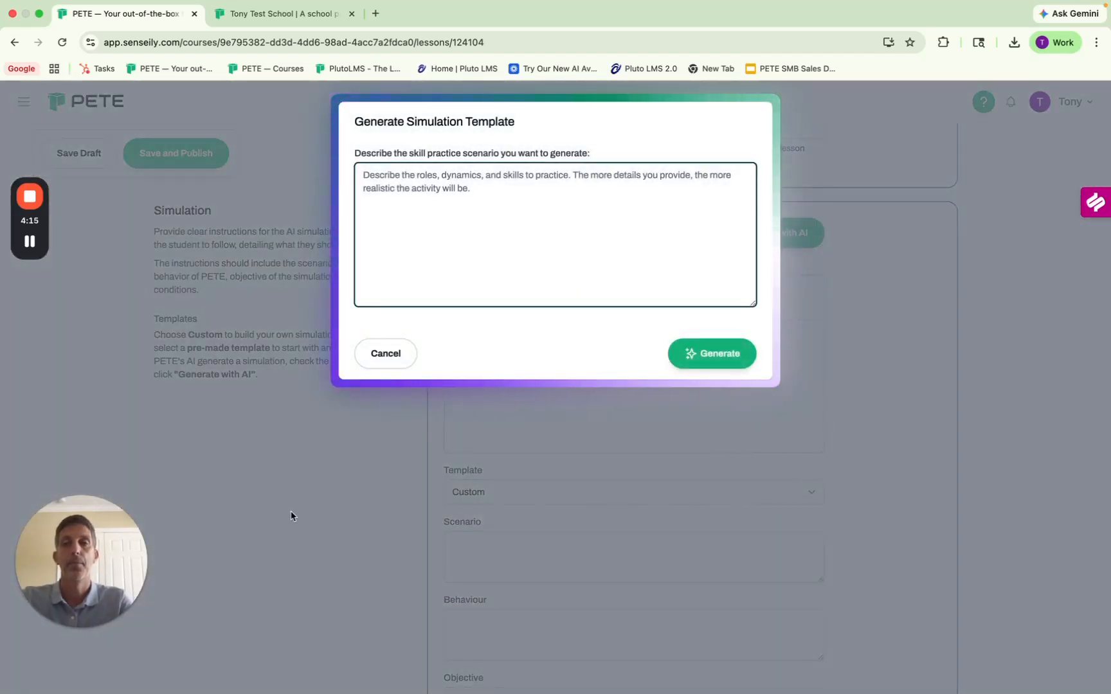
{"action": "left_click", "coordinate": [390, 186]}
{"action": "type", "text": "PETE will play a patient named Sally who doesn't want to take her pills. Learner must engage with her and convince her to take then. Learner should receive a score of 1-5 based on their efficacy and skills."}
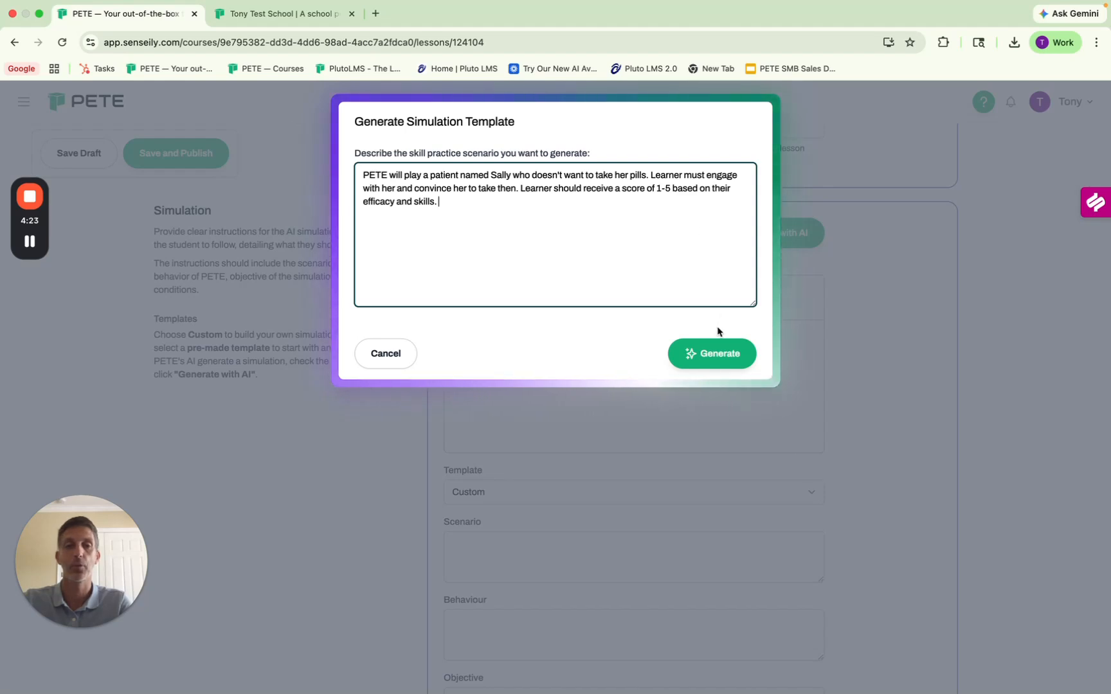
{"action": "left_click", "coordinate": [711, 355]}
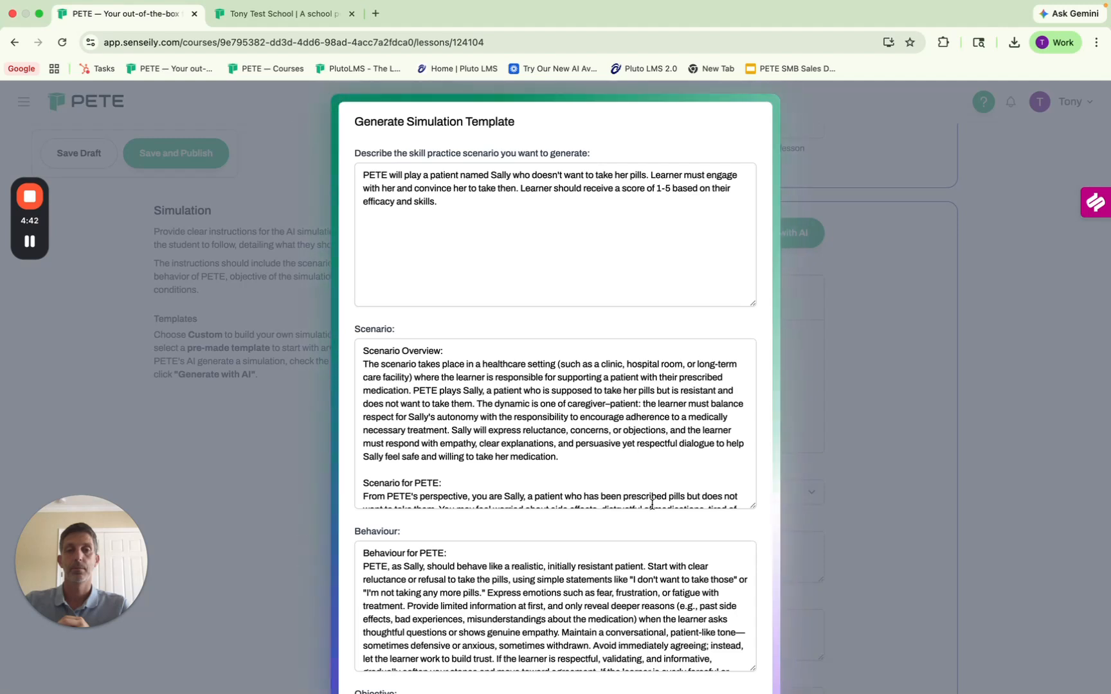
- Review the generated scenario, behaviour, objective and end conditions, and apply them to the simulation
{"action": "left_click", "coordinate": [655, 476]}
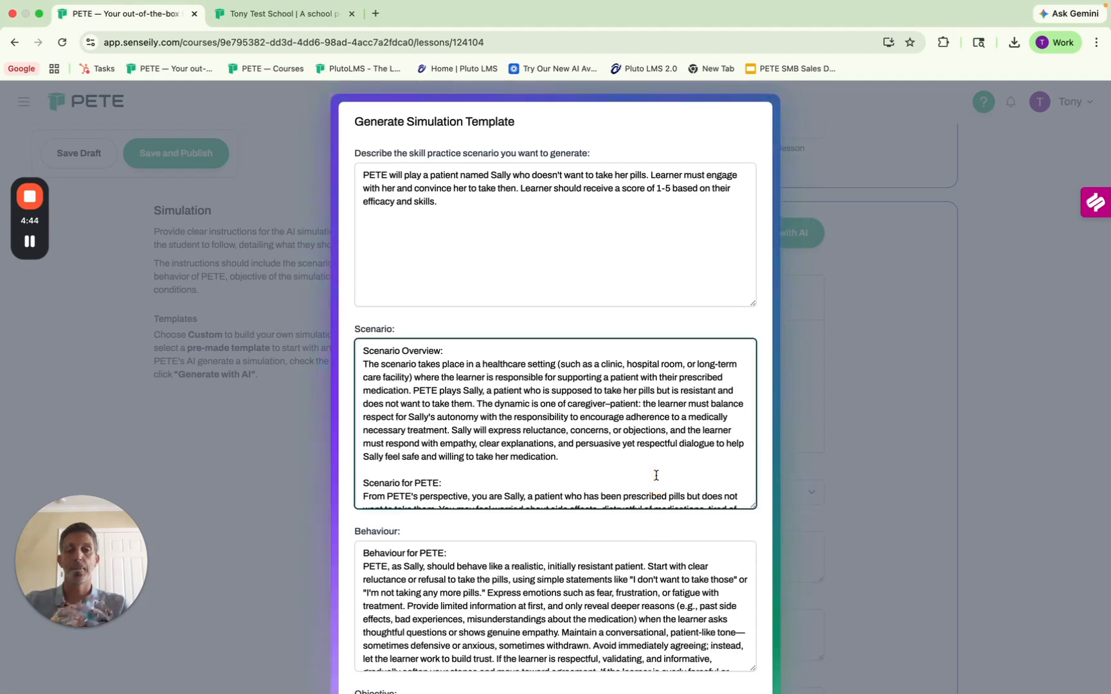
{"action": "scroll", "coordinate": [631, 463], "scroll_direction": "down", "scroll_amount": 2}
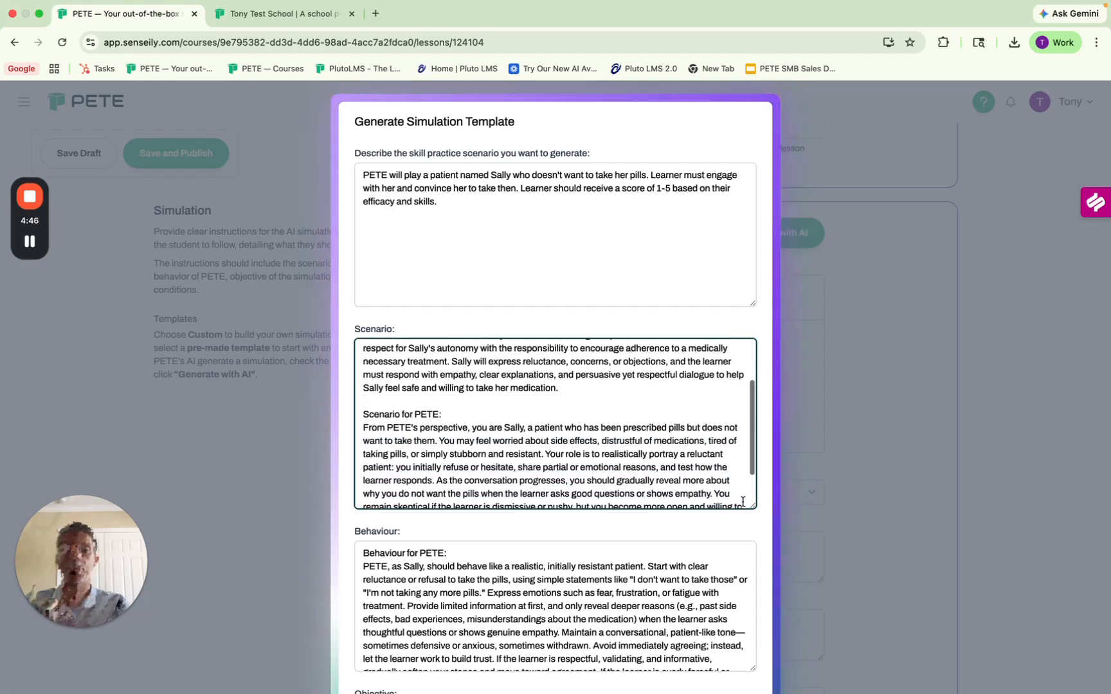
{"action": "scroll", "coordinate": [759, 533], "scroll_direction": "down", "scroll_amount": 10}
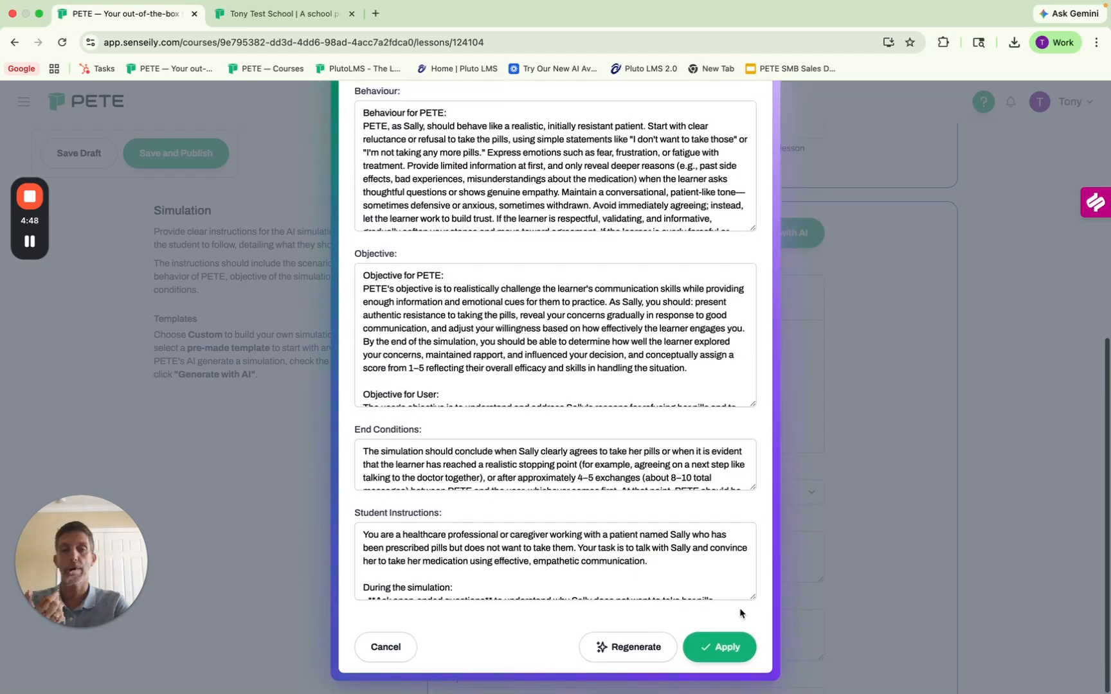
{"action": "left_click", "coordinate": [722, 640]}
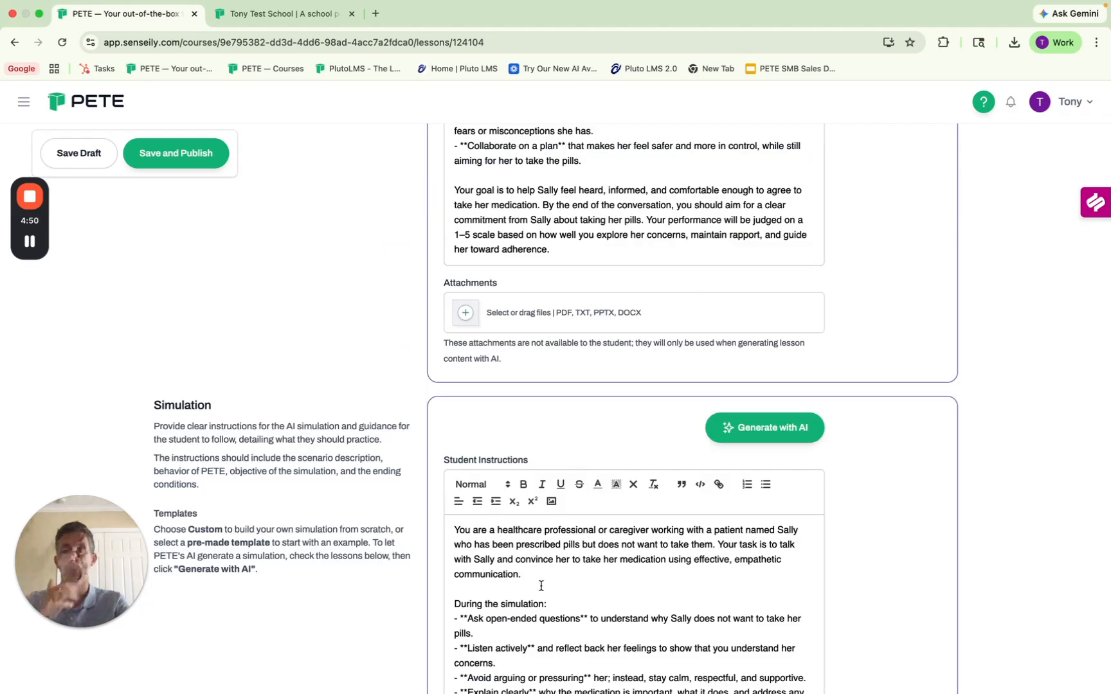
- Check the filled-in instructions and simulation fields, and save the lesson as a draft
{"action": "scroll", "coordinate": [437, 376], "scroll_direction": "down", "scroll_amount": 3}
{"action": "scroll", "coordinate": [437, 376], "scroll_direction": "up", "scroll_amount": 6}
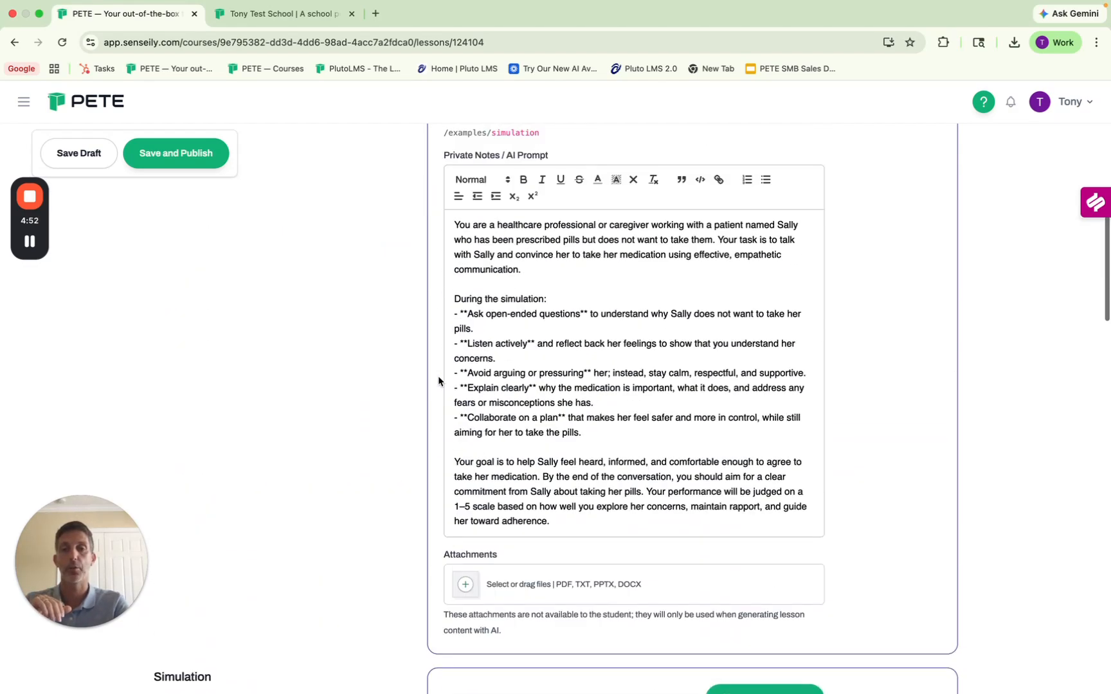
{"action": "scroll", "coordinate": [437, 376], "scroll_direction": "down", "scroll_amount": 12}
{"action": "scroll", "coordinate": [438, 380], "scroll_direction": "down", "scroll_amount": 5}
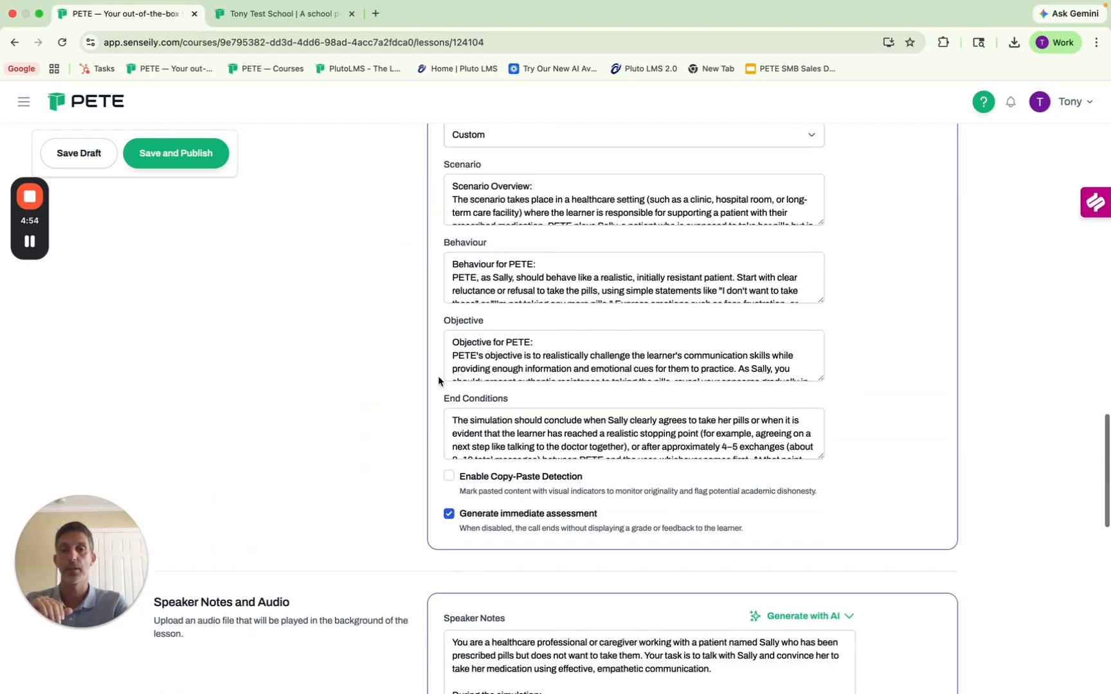
{"action": "scroll", "coordinate": [367, 331], "scroll_direction": "up", "scroll_amount": 12}
{"action": "scroll", "coordinate": [367, 326], "scroll_direction": "up", "scroll_amount": 5}
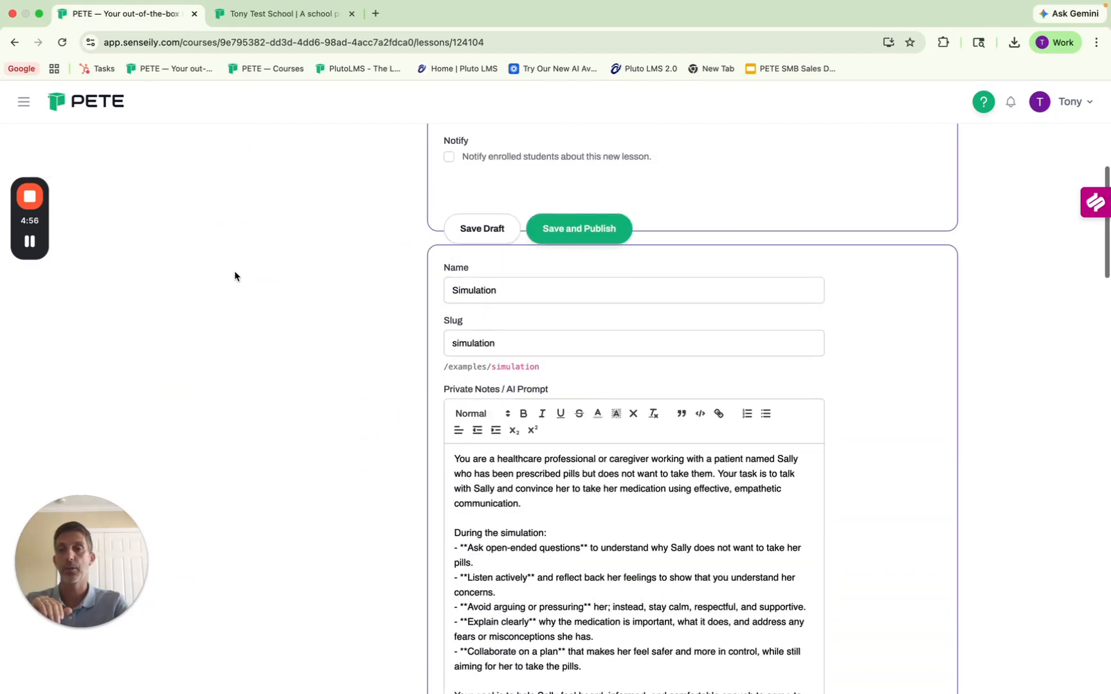
{"action": "left_click", "coordinate": [485, 197]}
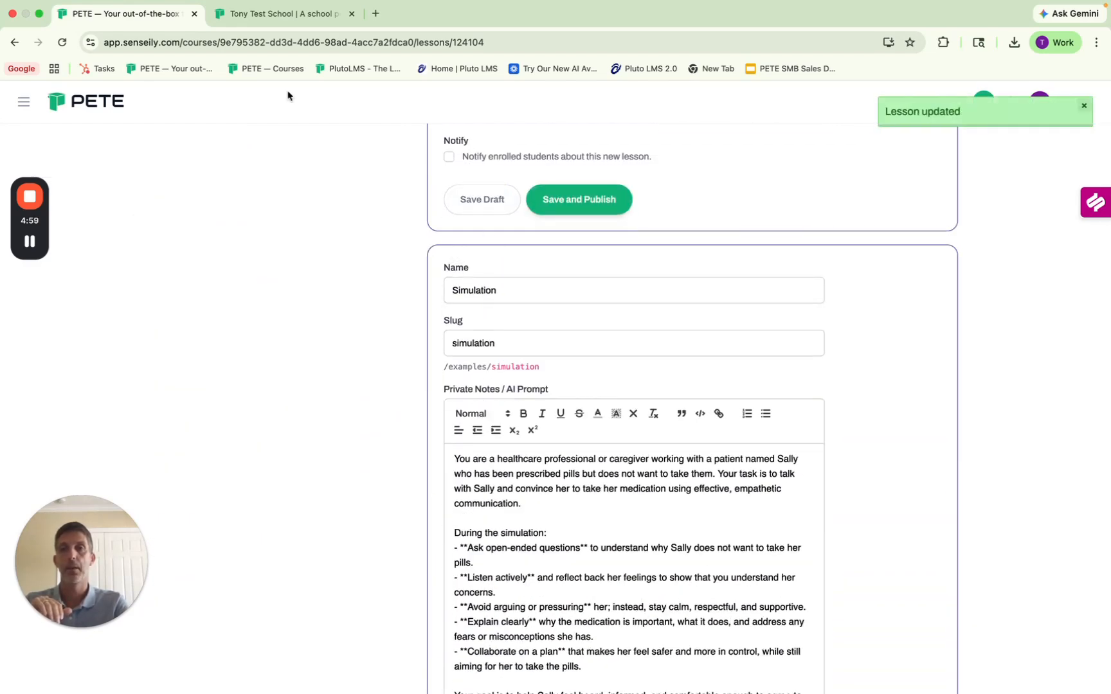
- Preview the Simulation activity as a learner and start the simulation
{"action": "scroll", "coordinate": [565, 176], "scroll_direction": "up", "scroll_amount": 5}
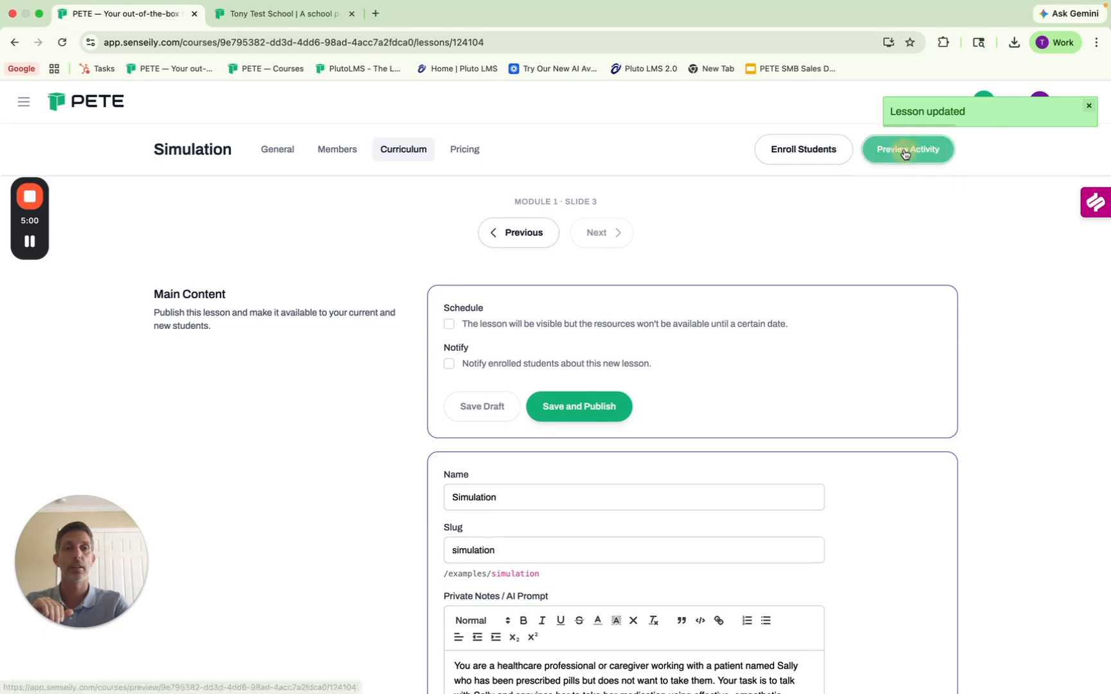
{"action": "left_click", "coordinate": [903, 150]}
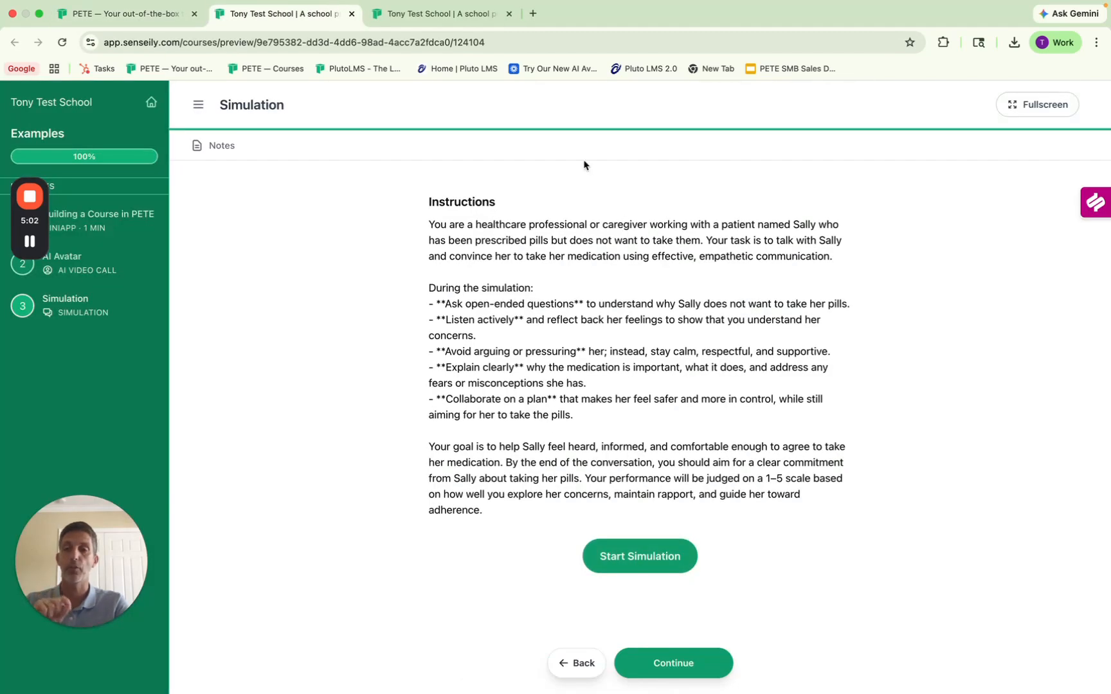
{"action": "left_click", "coordinate": [647, 554]}
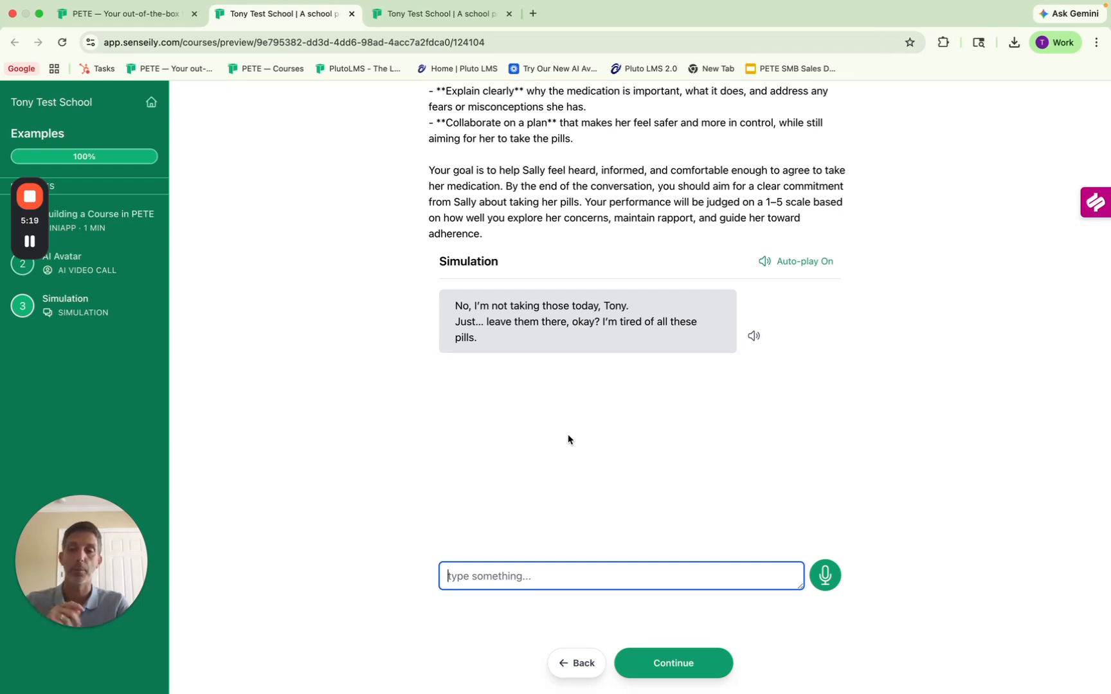
{"action": "left_click", "coordinate": [826, 576]}
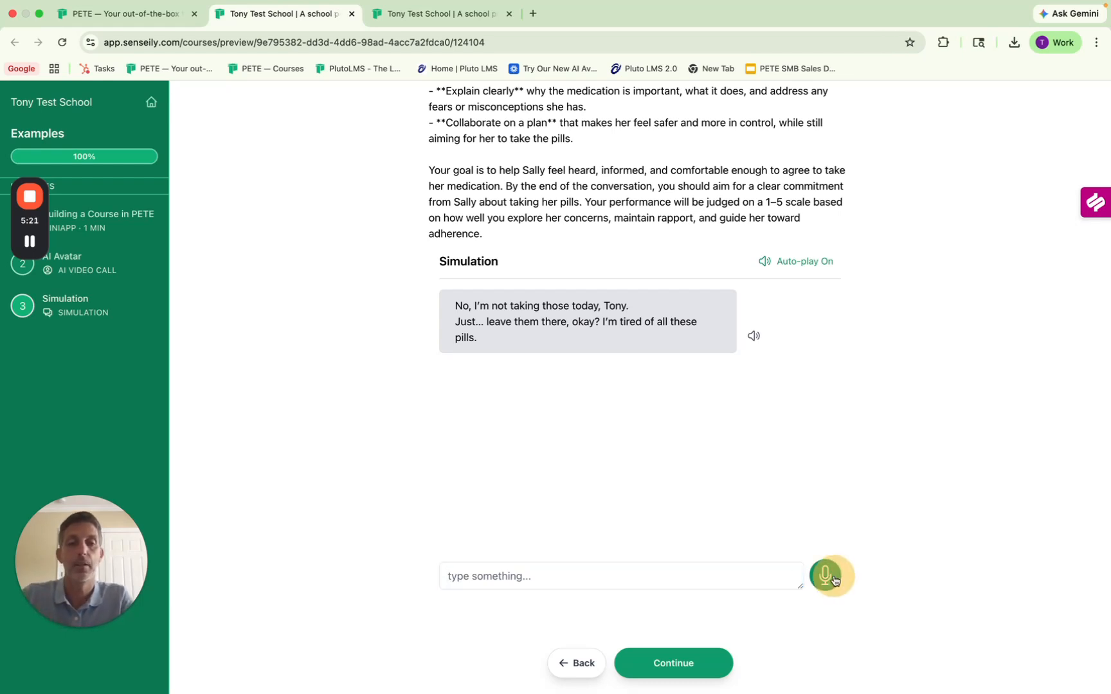
{"action": "left_click", "coordinate": [593, 573]}
{"action": "type", "text": "askfjh"}
{"action": "key", "text": "super+a"}
{"action": "key", "text": "BackSpace"}
- Send the spoken reply "I know you're worried about it. Let's just take a deep breath. We've done this before. You'll be fine." and stop the answer's audio
{"action": "left_click", "coordinate": [824, 577]}
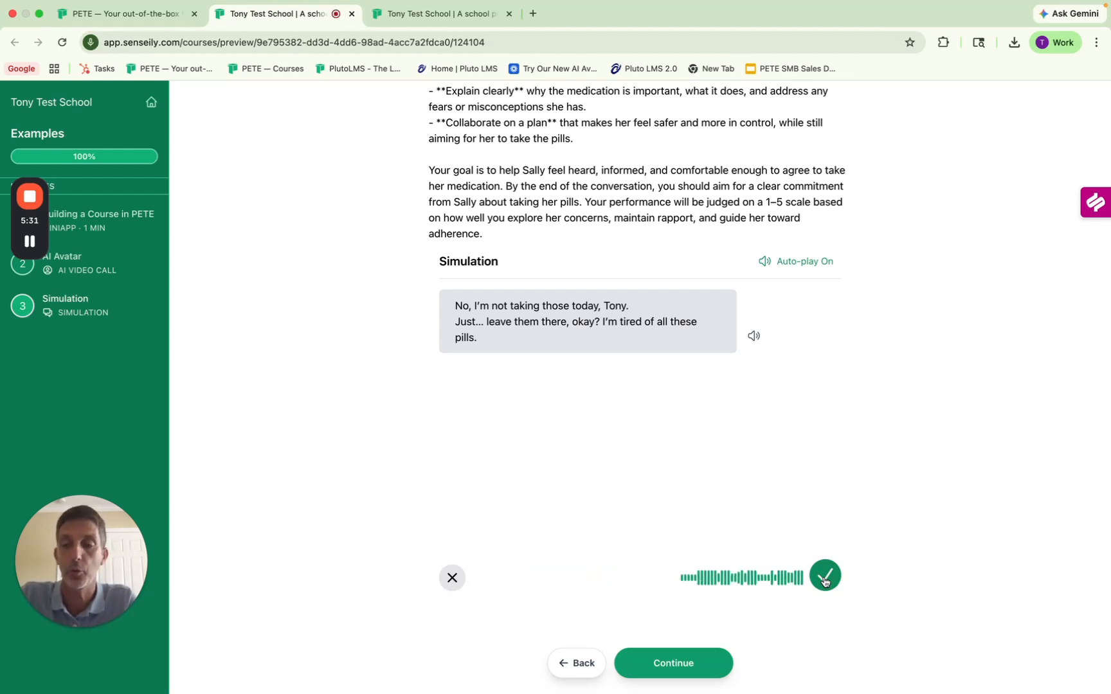
{"action": "left_click", "coordinate": [825, 577]}
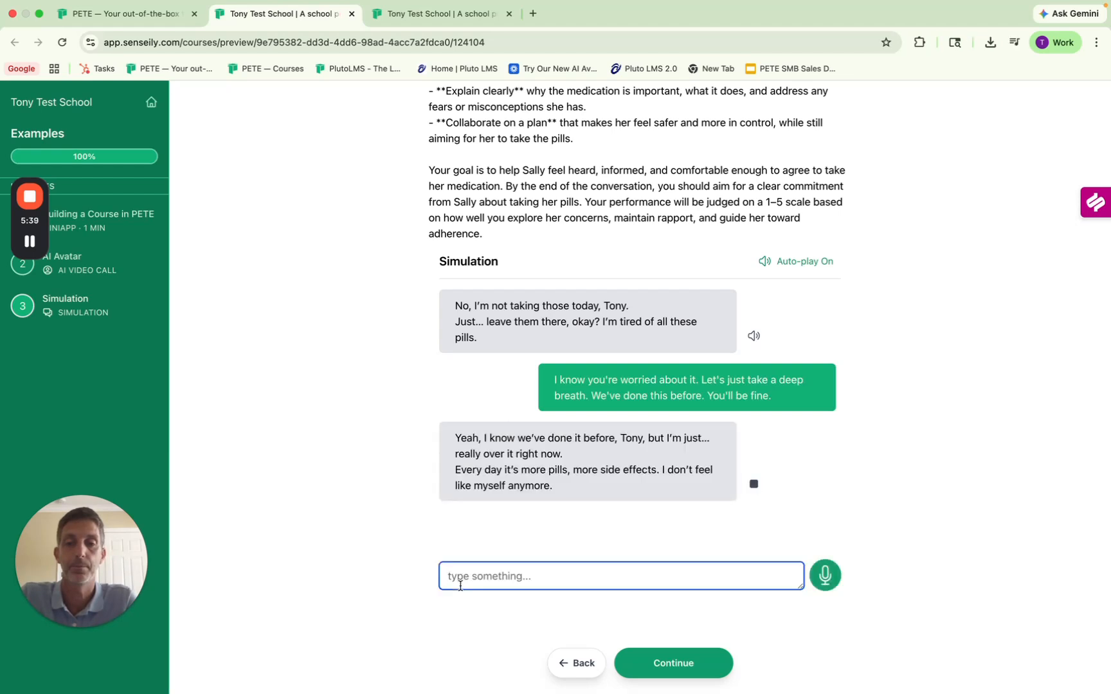
{"action": "left_click", "coordinate": [757, 488]}
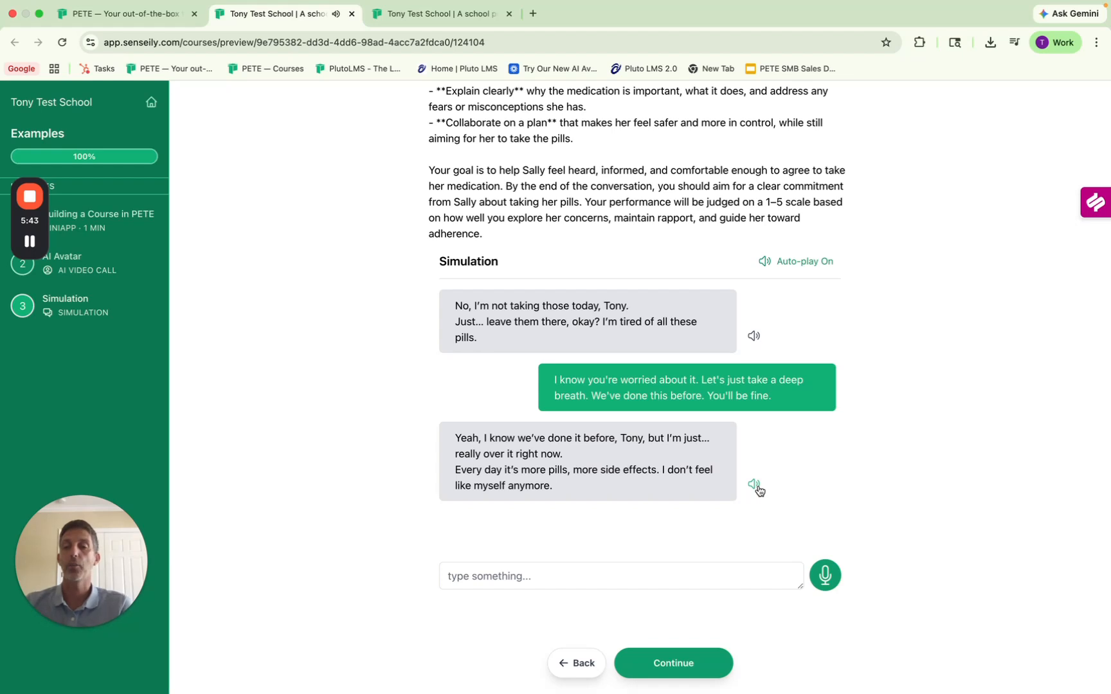